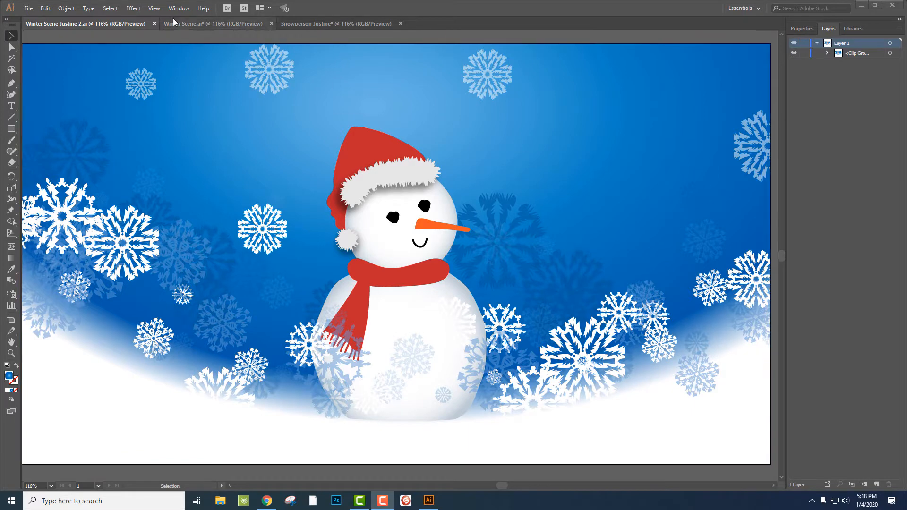
In the Snowperson Justine document, select all the snowperson's parts, group them, and copy the group
click(184, 23)
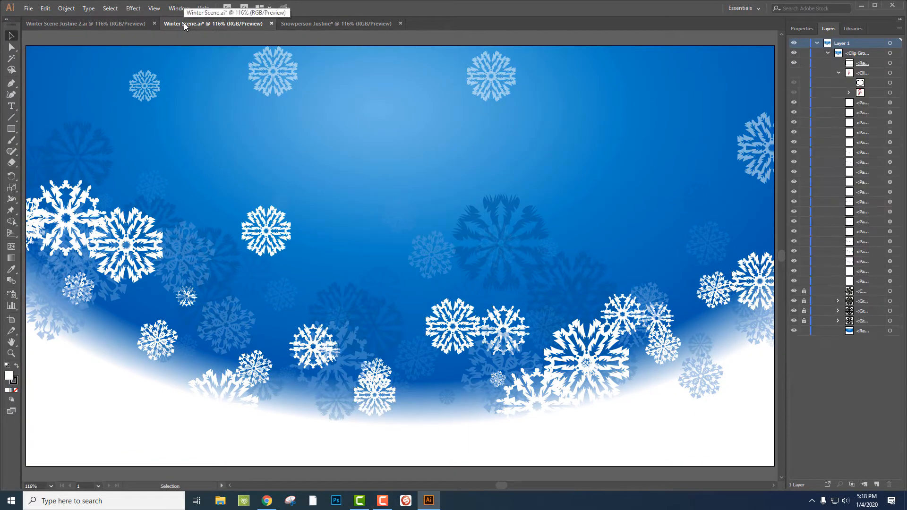
click(308, 23)
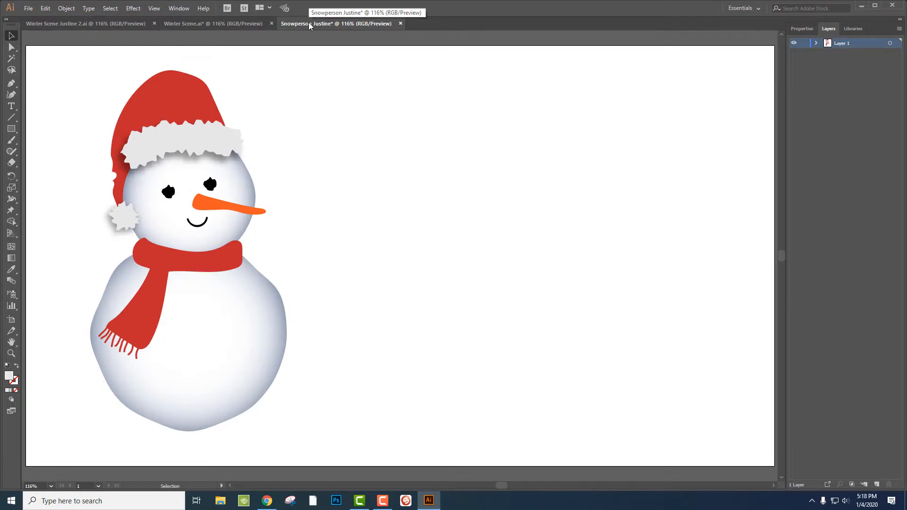
drag(62, 57, 316, 453)
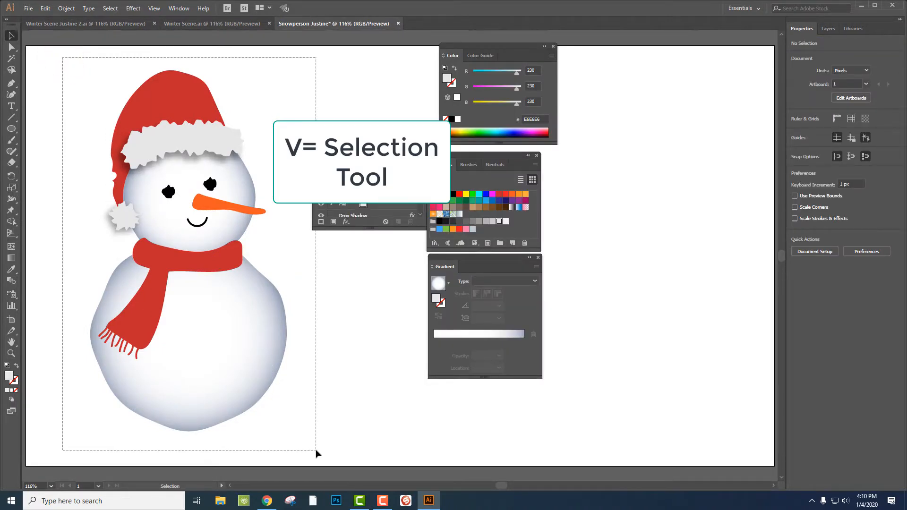
click(63, 7)
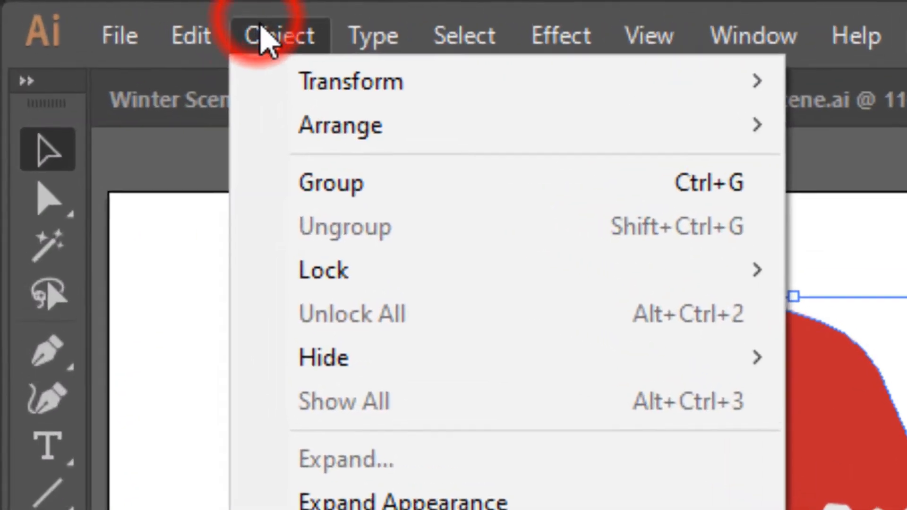
click(347, 191)
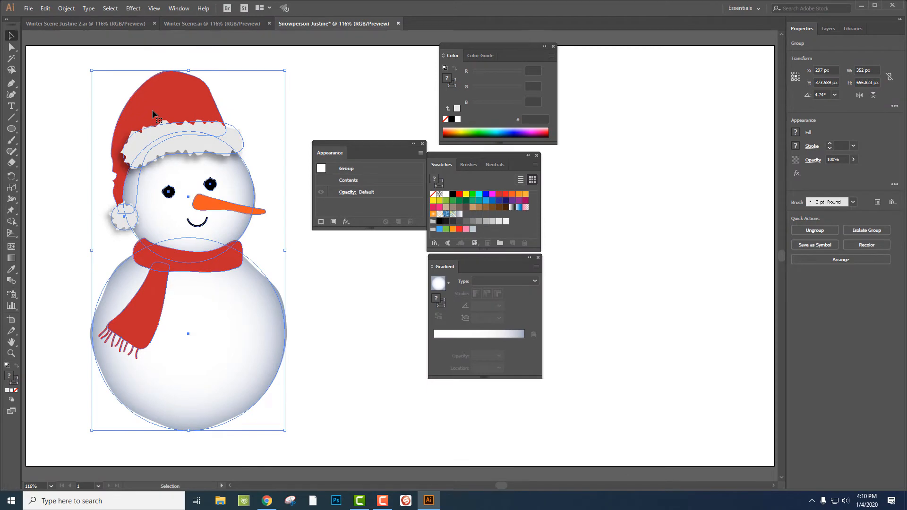
key(ctrl+c)
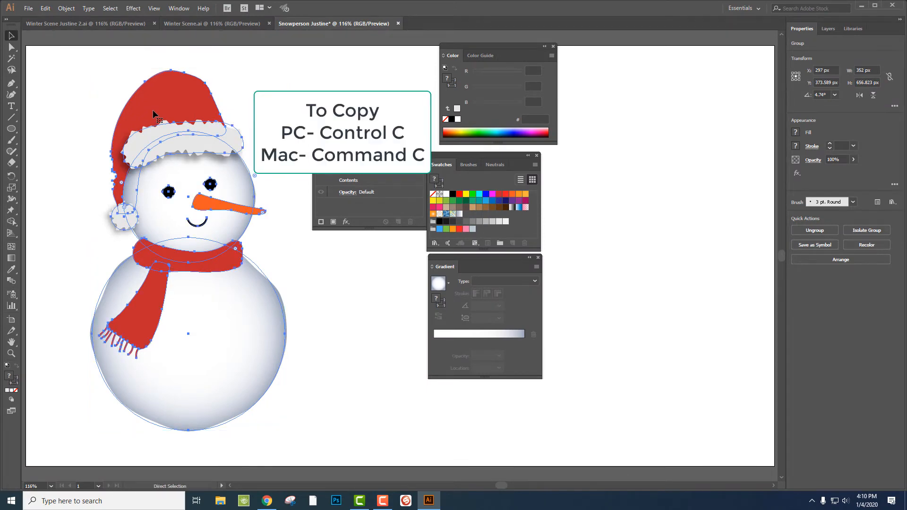
Switch to the Winter Scene document and close the floating Appearance, Color, Swatches and Gradient panels
click(168, 24)
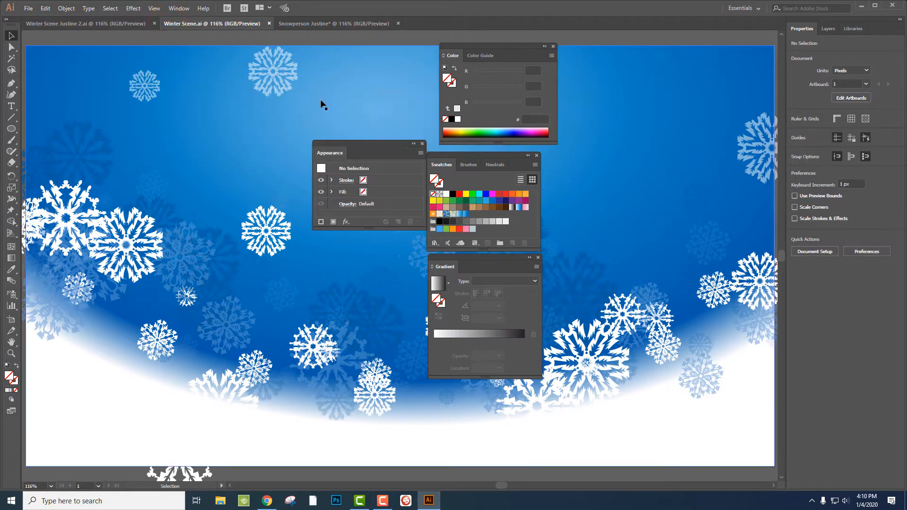
click(422, 144)
click(552, 48)
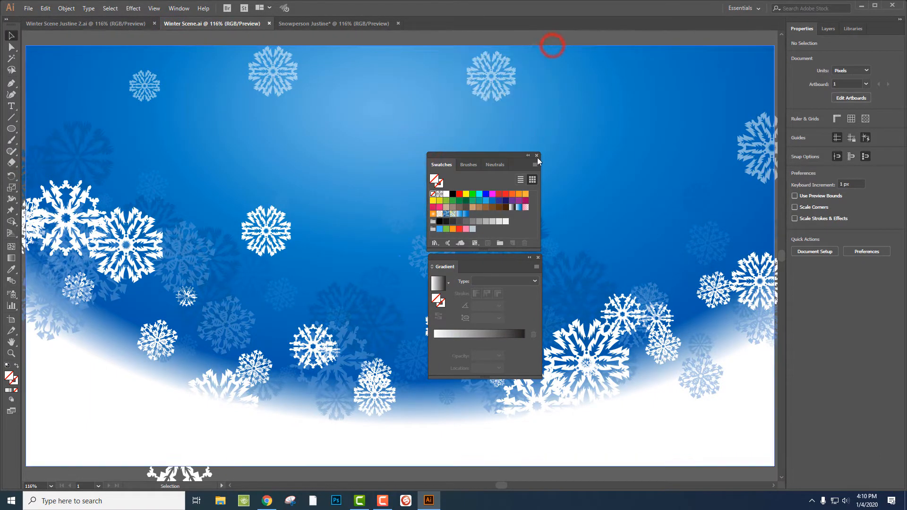
click(537, 155)
click(539, 257)
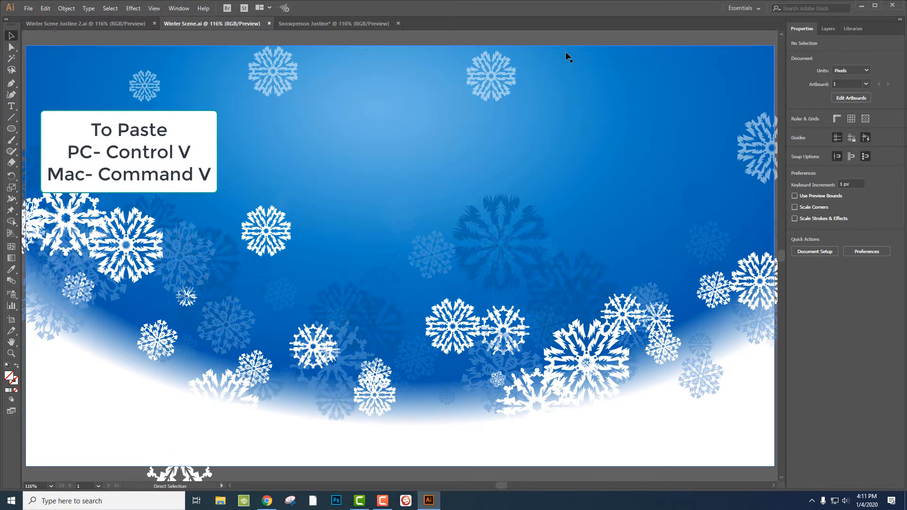
Paste the snowperson into the winter scene, scale it down from its centre to about 282 × 526 px, and lower it
key(ctrl+v)
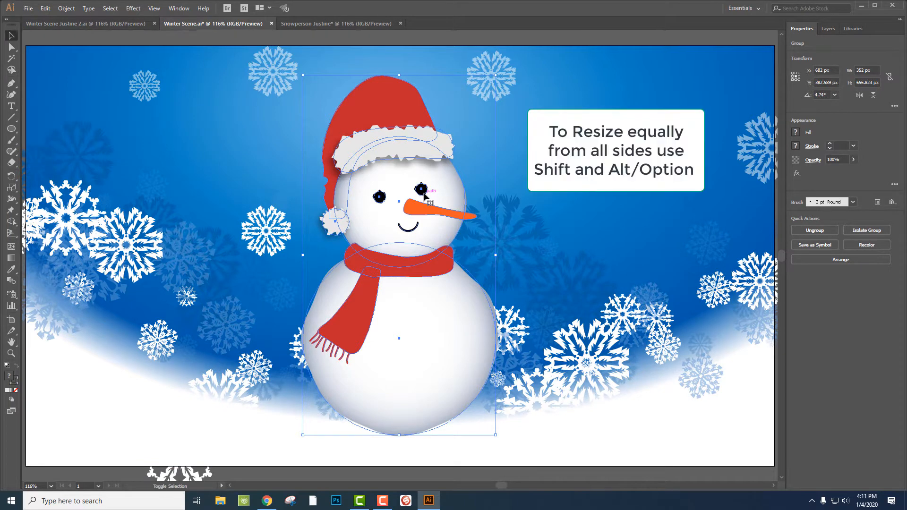
drag(494, 76, 476, 111)
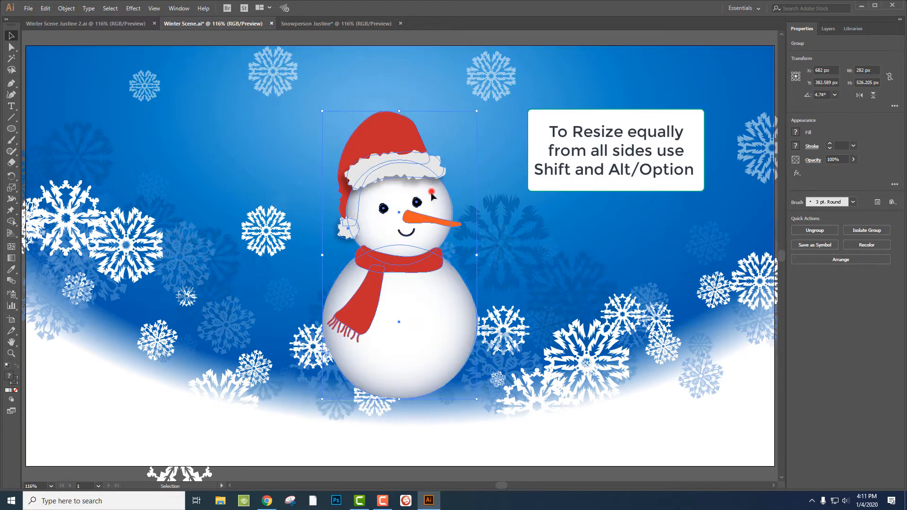
drag(431, 196, 434, 229)
click(621, 125)
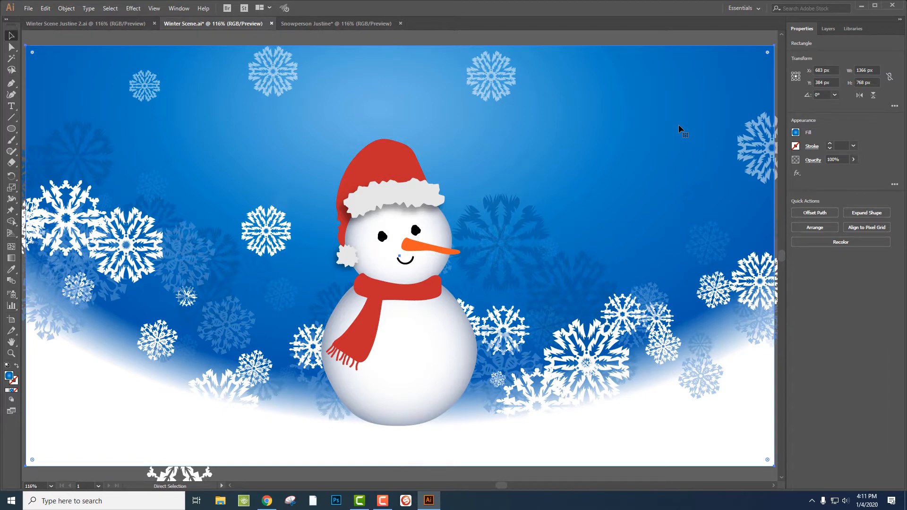
Draw an ellipse about 856 × 566 px over the snowperson with white fill and black stroke
key(ctrl+minus)
key(ctrl+minus)
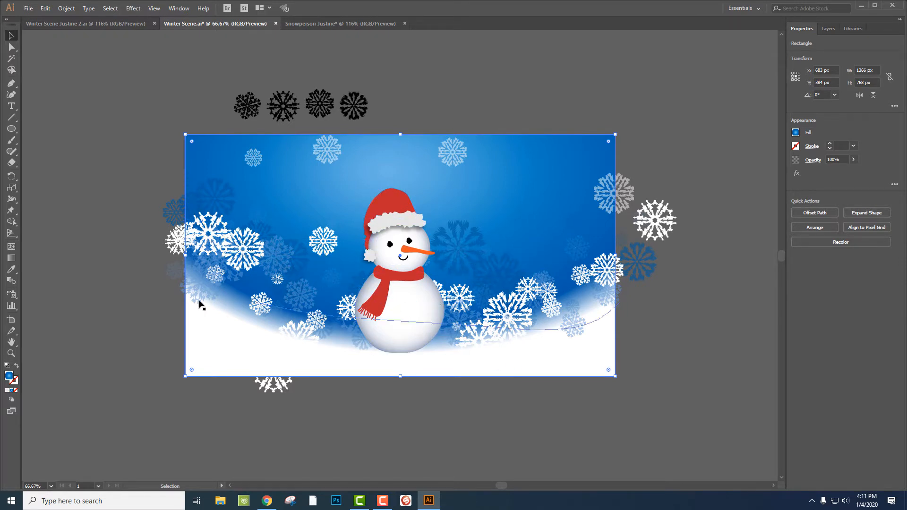
click(10, 353)
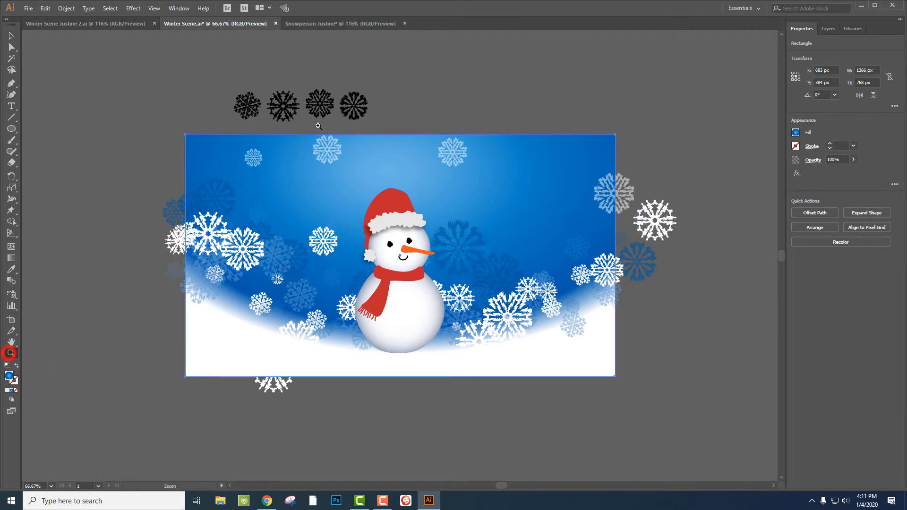
key(l)
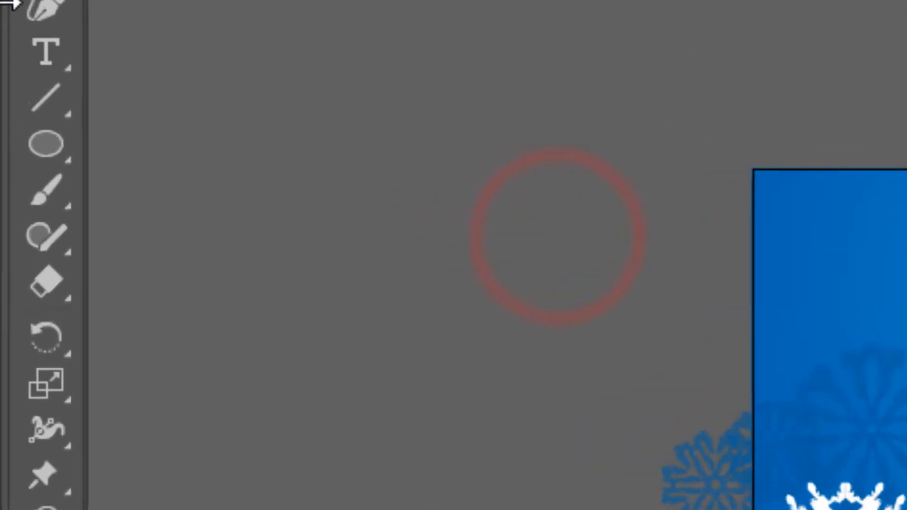
click(9, 130)
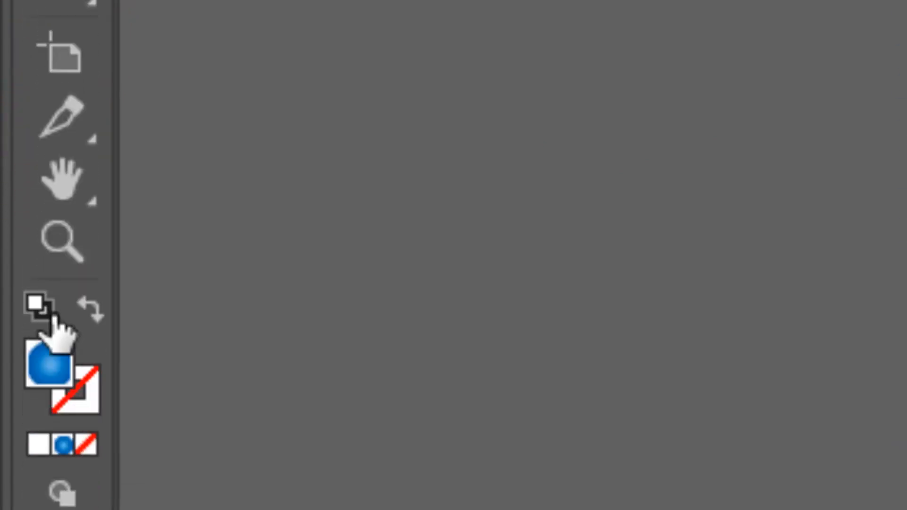
click(38, 304)
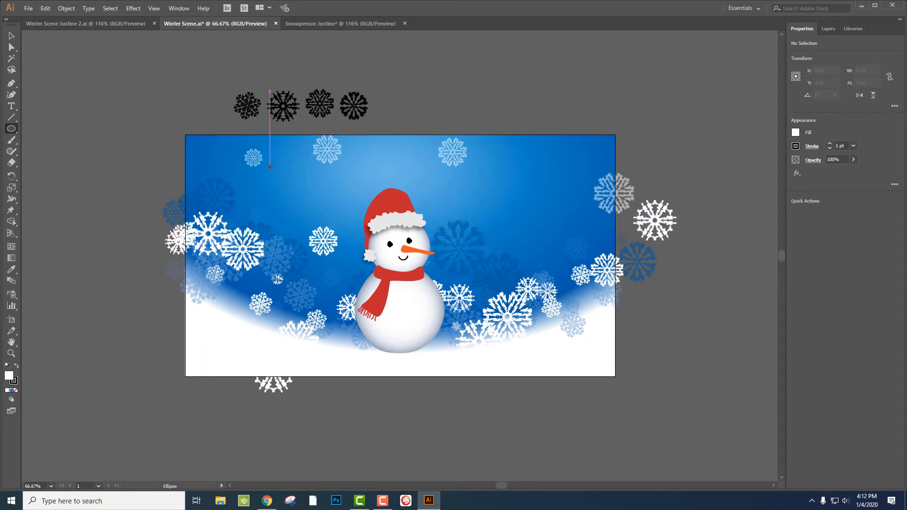
drag(270, 166, 560, 357)
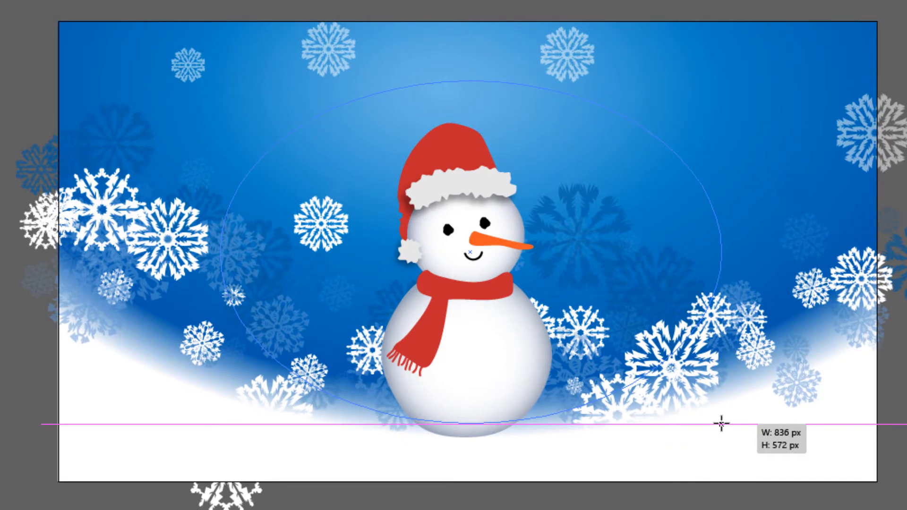
drag(721, 424, 732, 419)
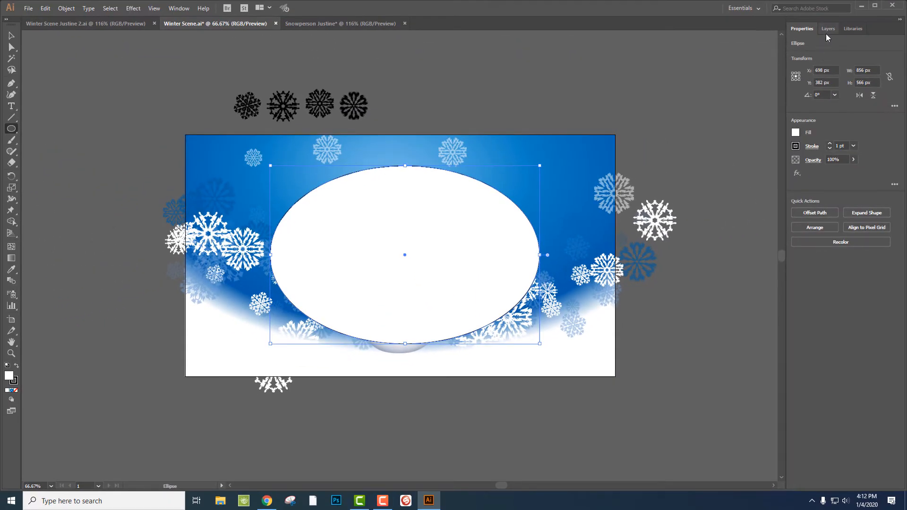
Select the ellipse together with the snowperson group in the layers list and make a clipping mask from them
click(828, 30)
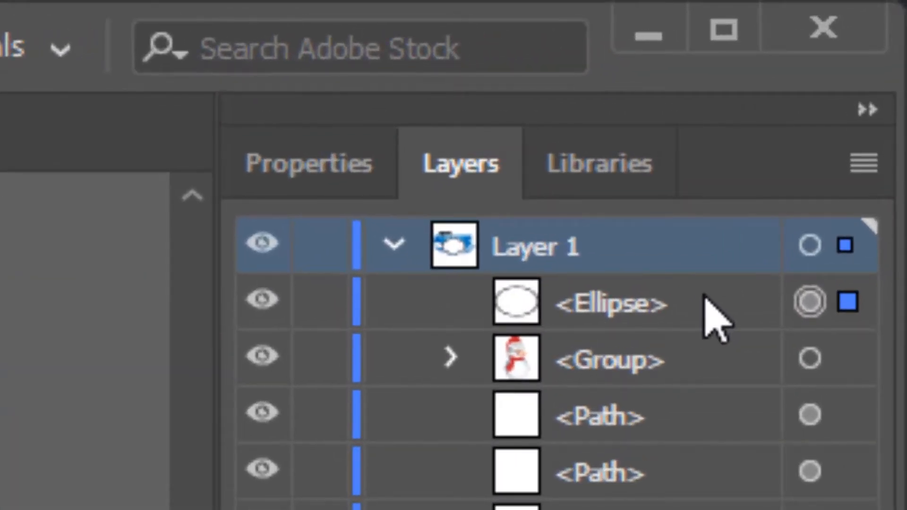
click(730, 303)
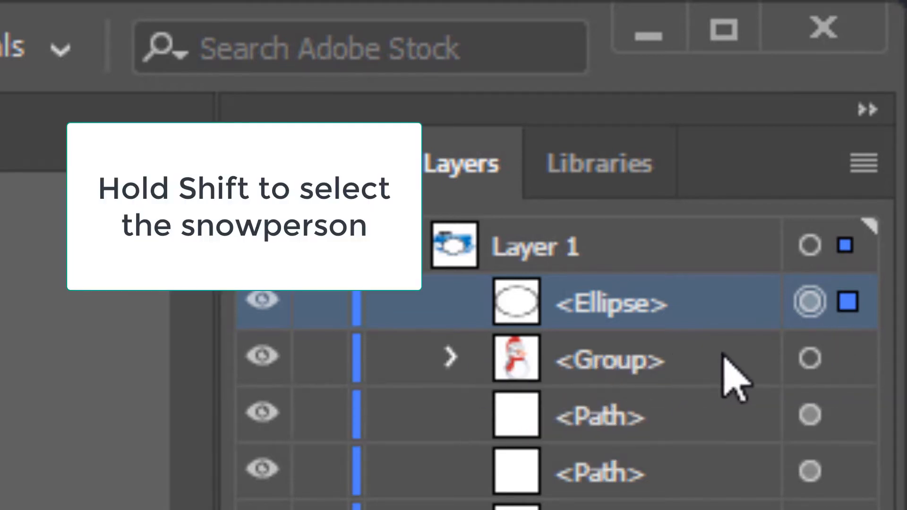
shift+click(810, 359)
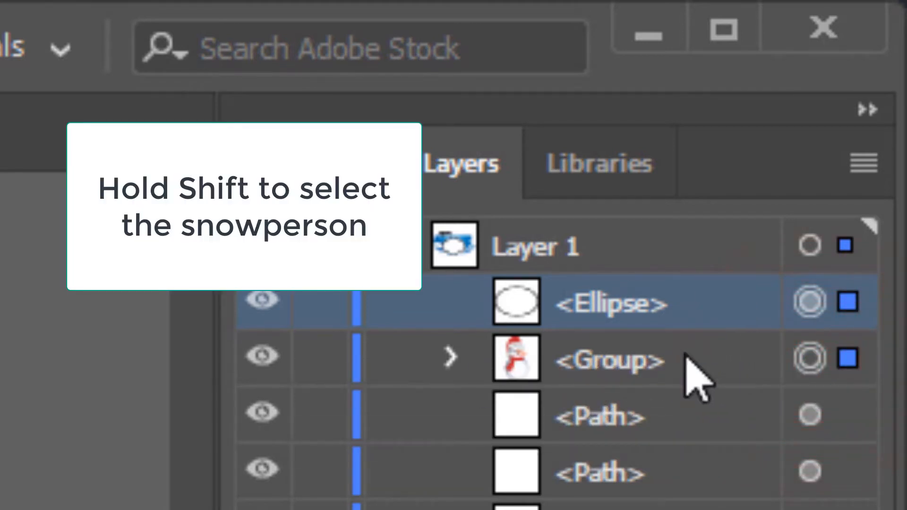
shift+click(714, 358)
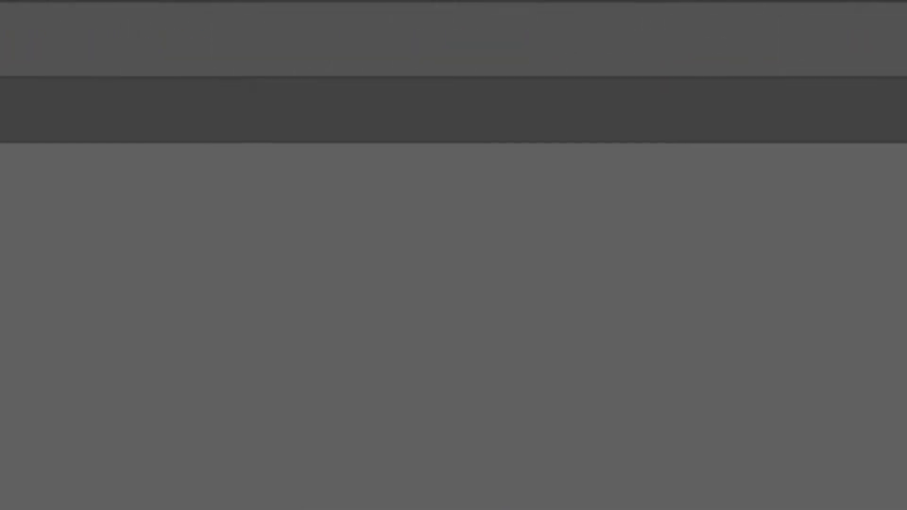
click(71, 29)
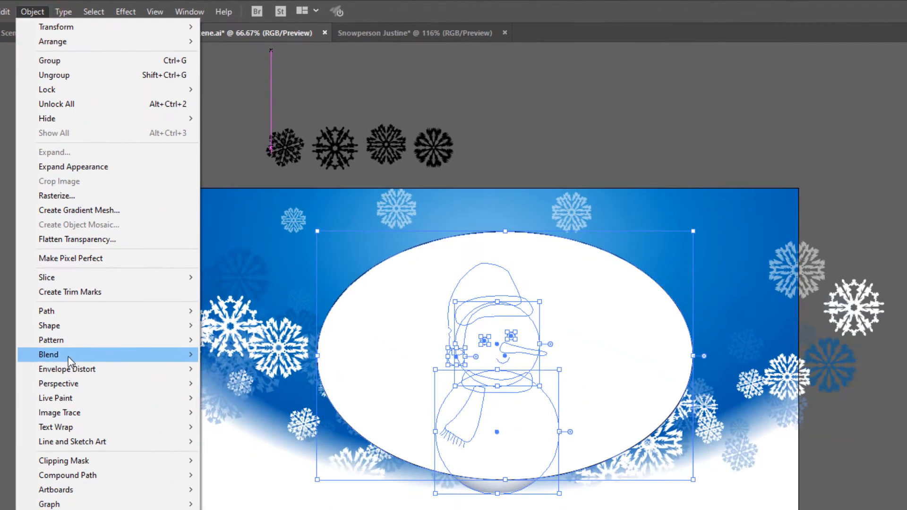
mouse_move(224, 509)
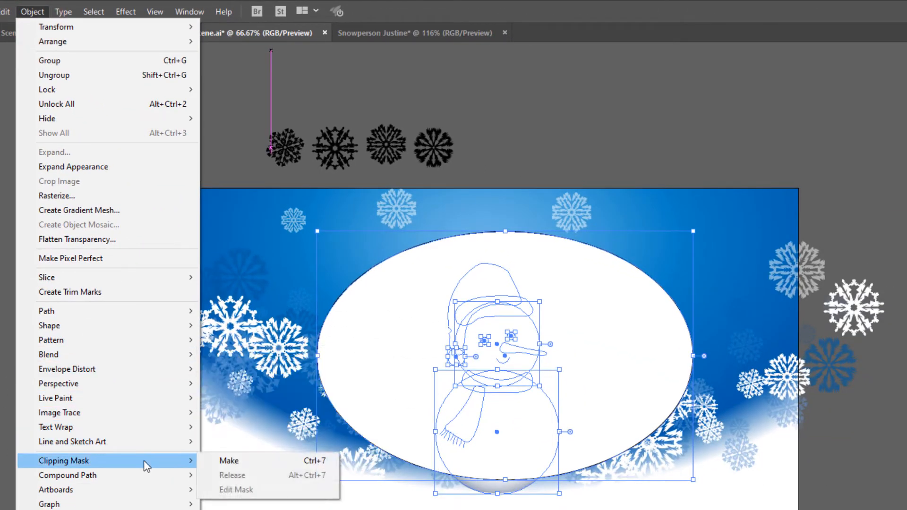
click(223, 462)
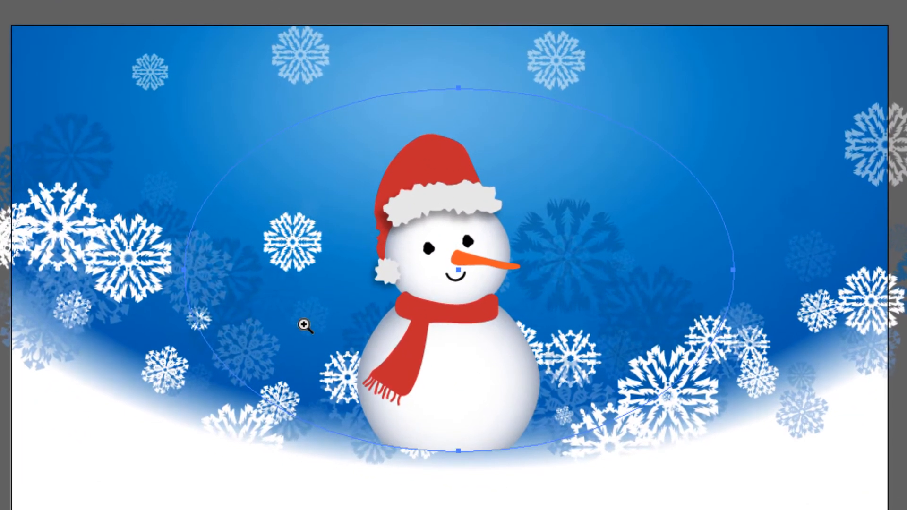
Select the clipping ellipse inside the clip group and nudge it down three steps
click(369, 322)
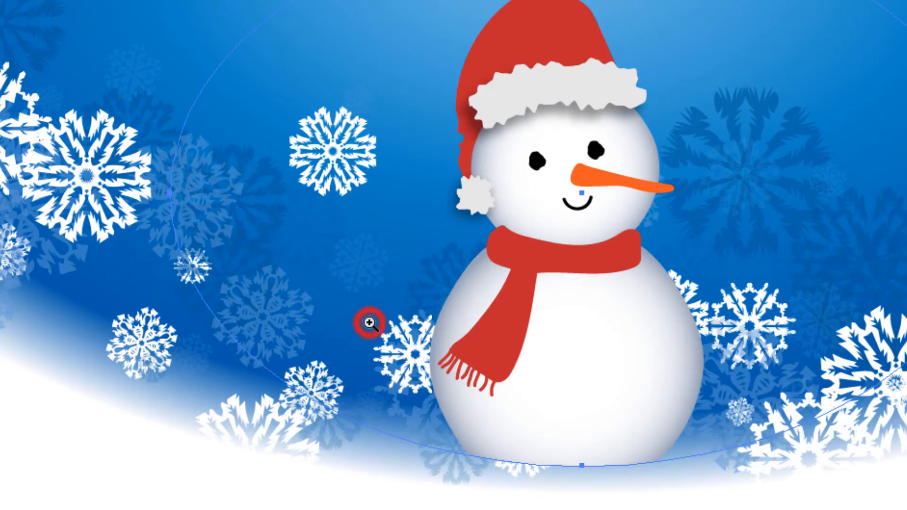
drag(304, 285, 147, 338)
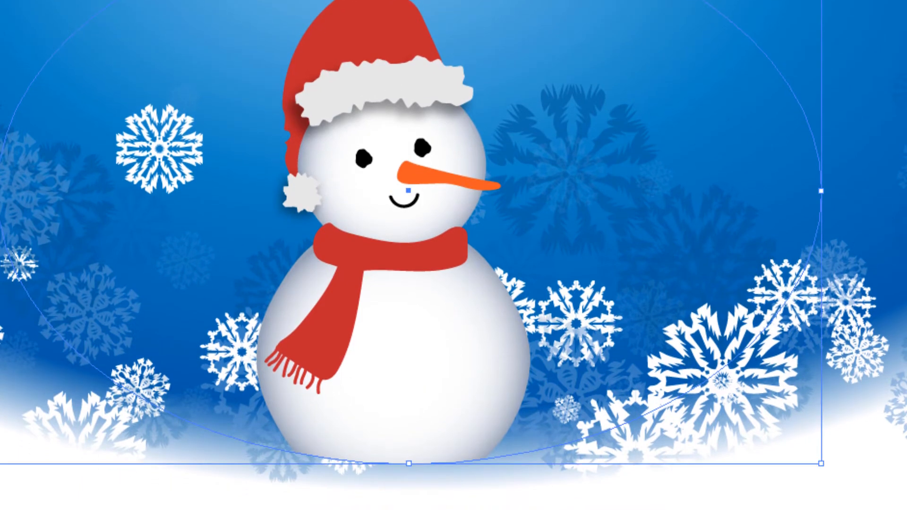
click(350, 496)
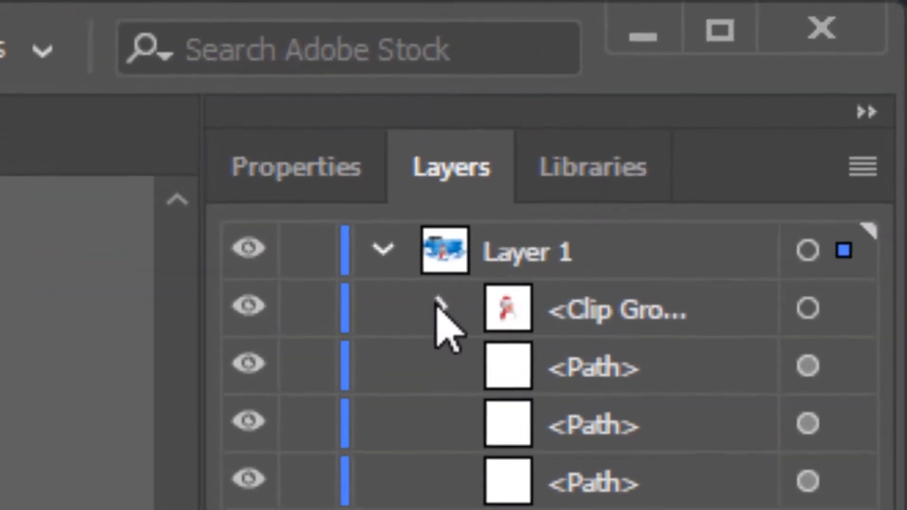
click(825, 53)
click(708, 368)
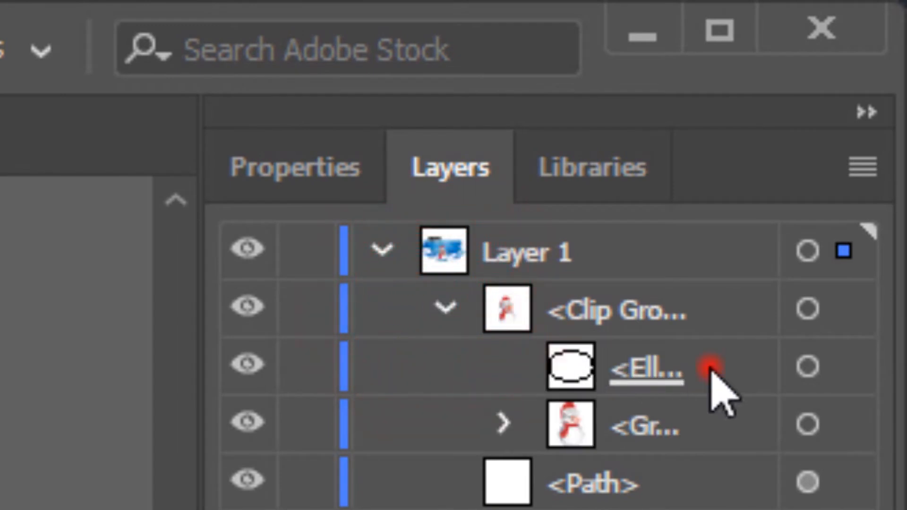
click(807, 367)
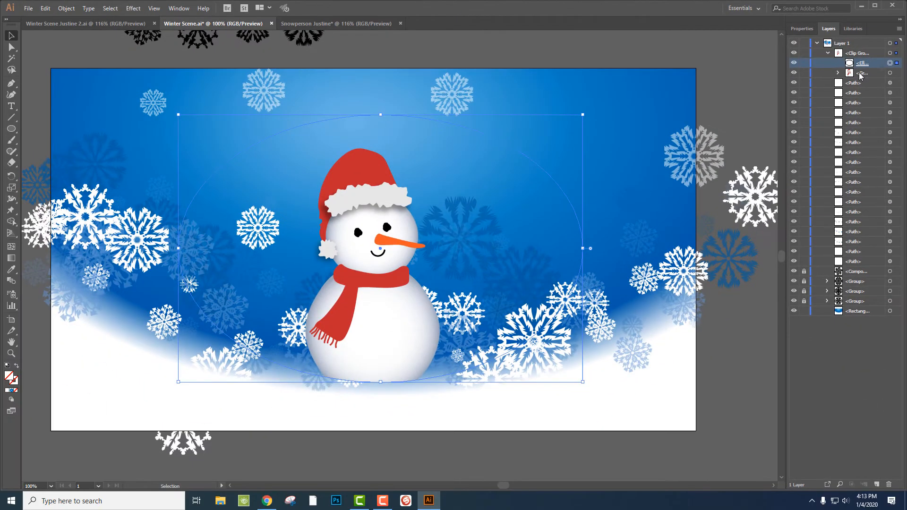
key(Down)
key(Down)
key(Down)
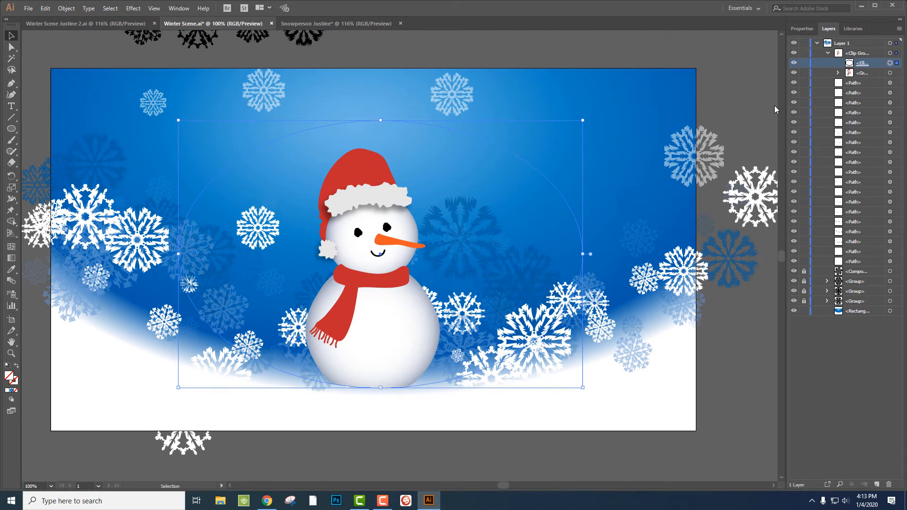
Try nudging the clipping ellipse three more steps down, then move it back up three steps
click(618, 168)
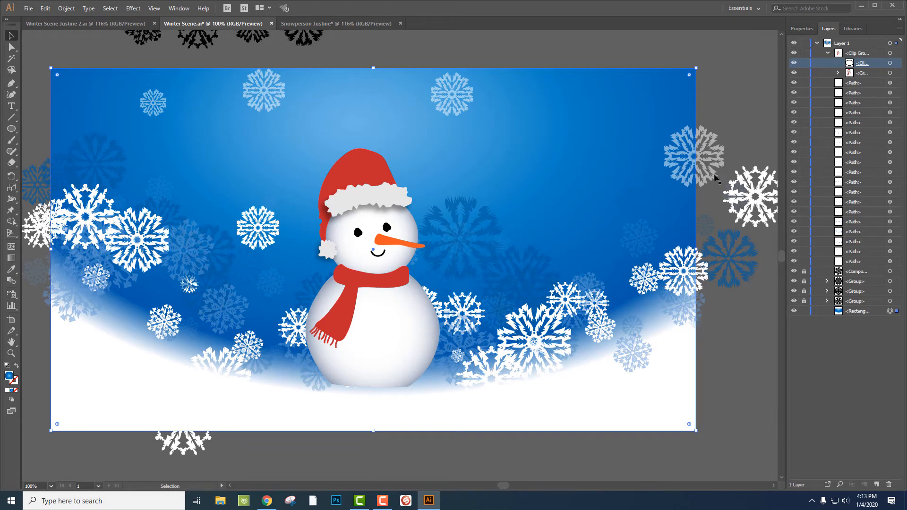
click(890, 63)
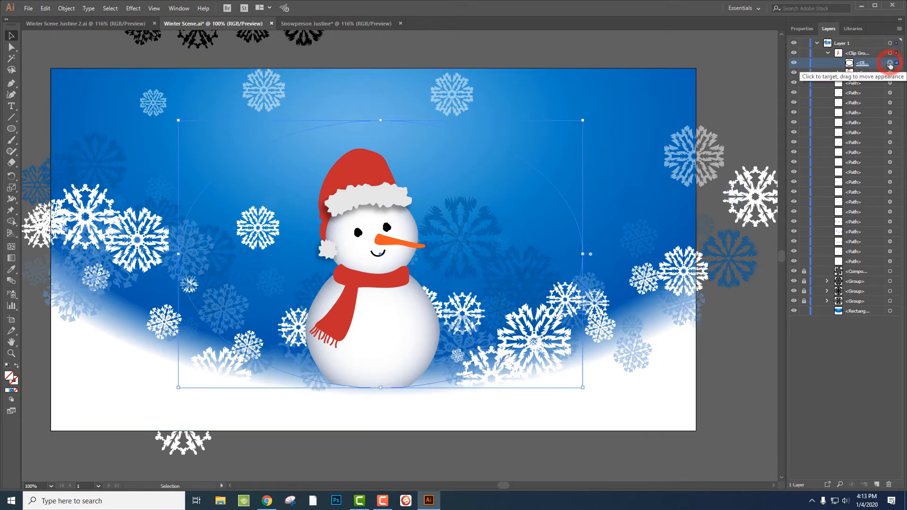
key(Down)
key(Down)
key(Down)
key(Down)
key(Down)
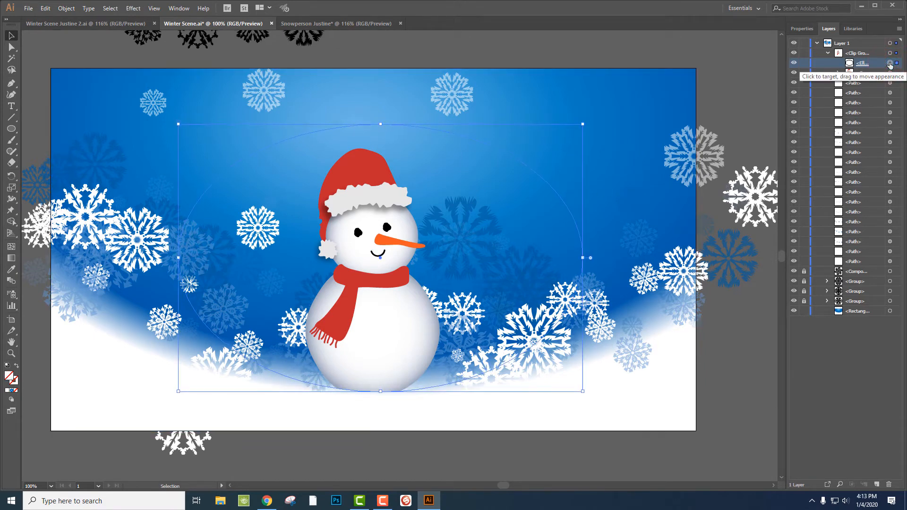
key(Up)
key(Up)
key(Up)
key(Up)
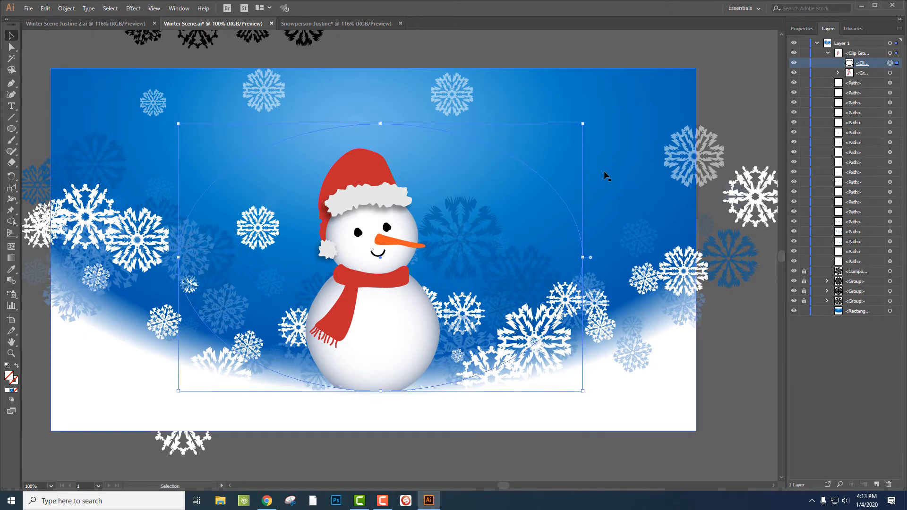
click(595, 172)
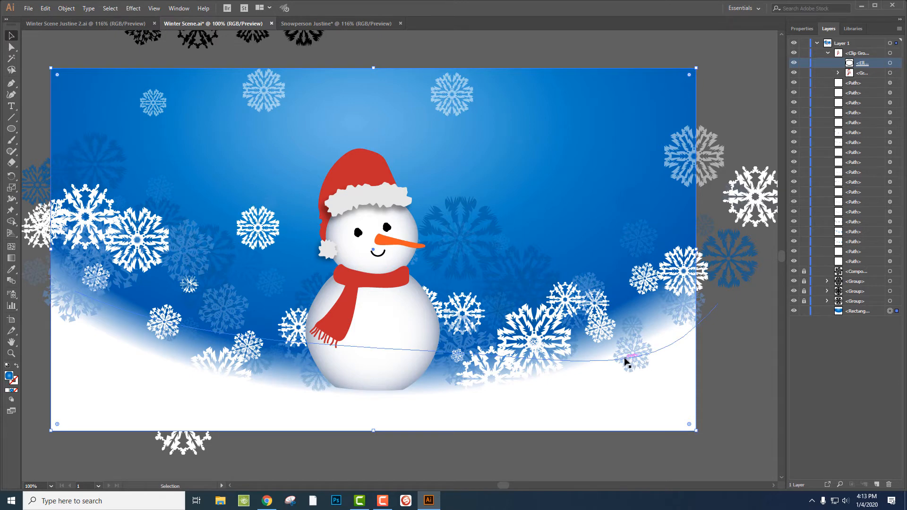
Draw a rectangle with white fill and black stroke covering the whole artboard at the top of Layer 1
key(h)
drag(442, 257, 462, 247)
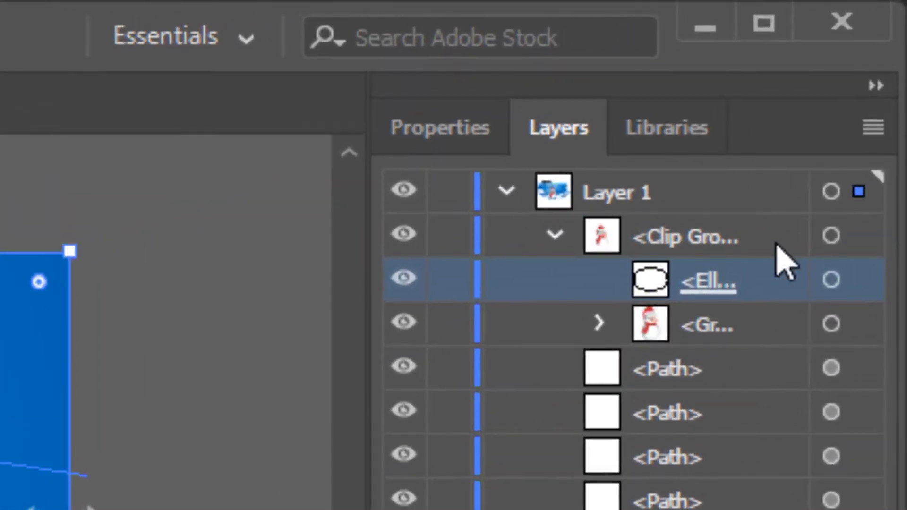
click(742, 197)
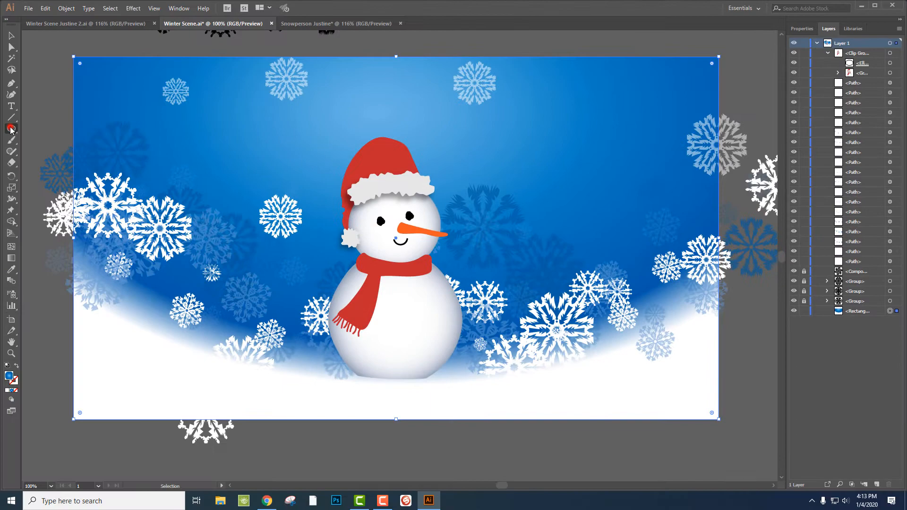
click(10, 129)
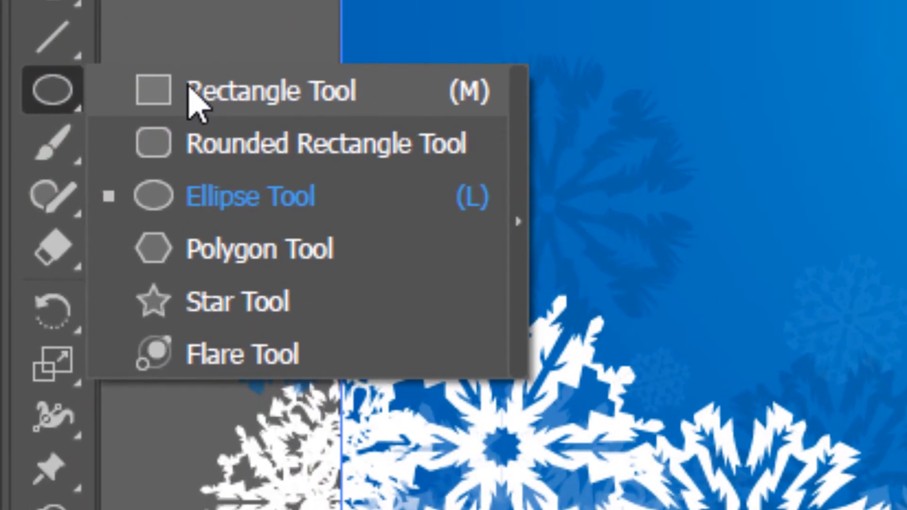
click(189, 87)
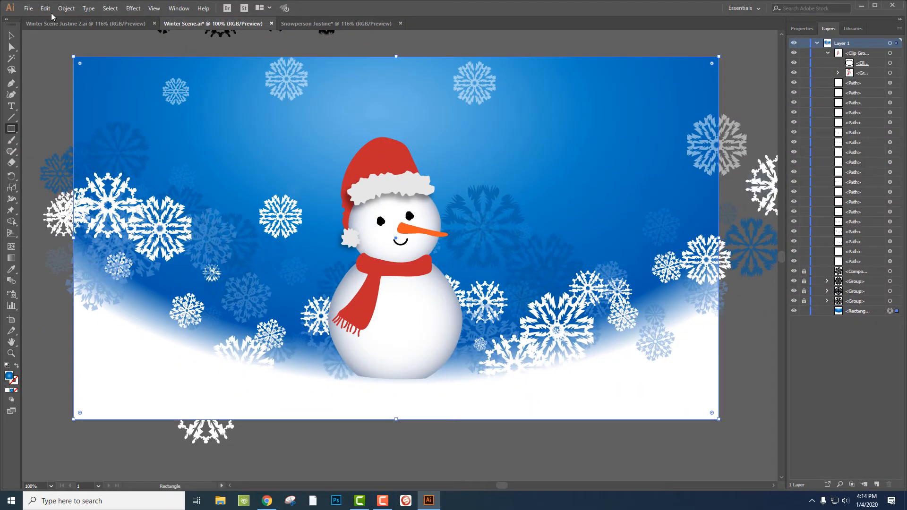
click(57, 63)
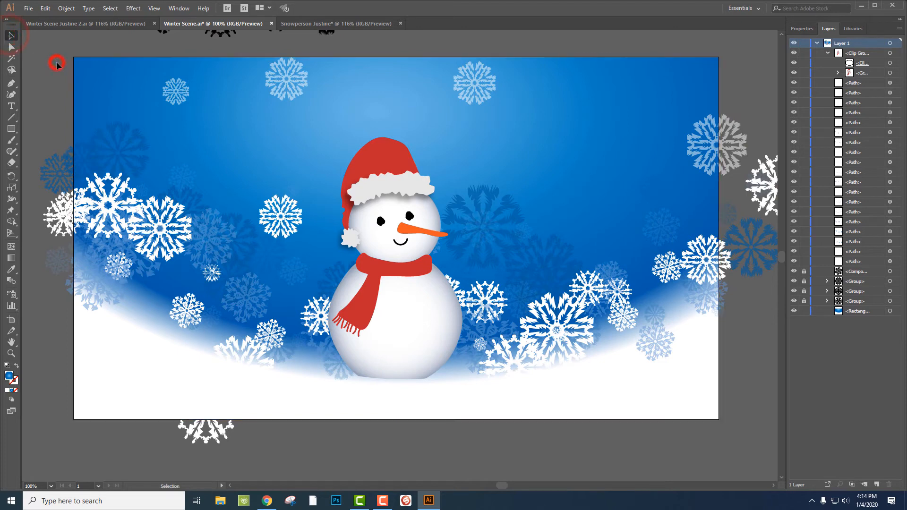
click(11, 128)
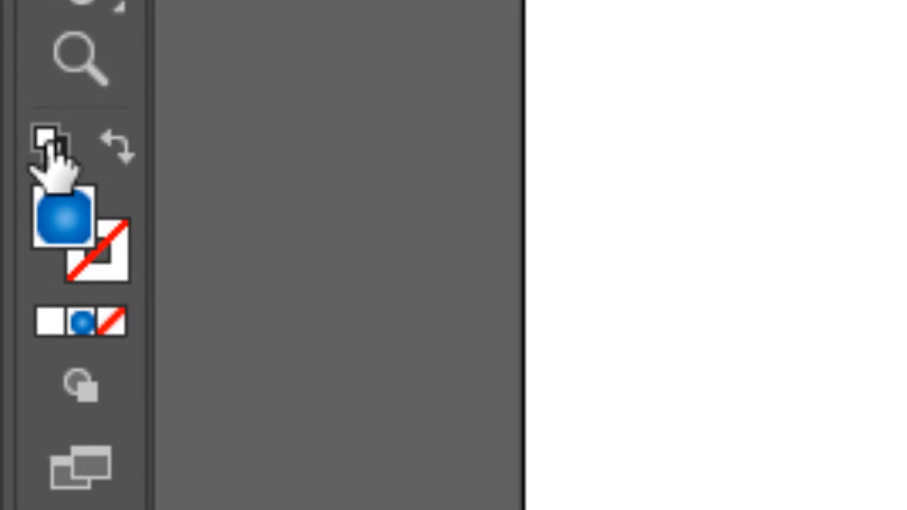
click(50, 150)
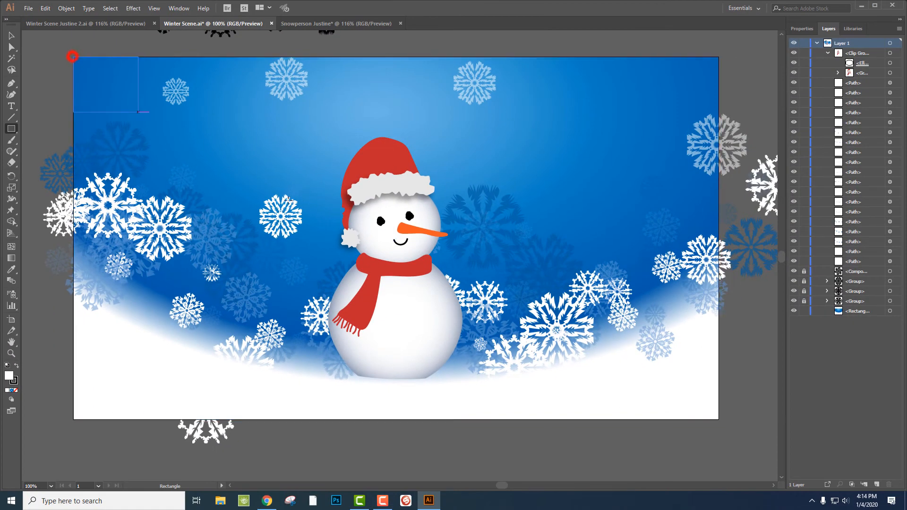
mouse_move(73, 56)
mouse_down()
mouse_move(421, 283)
mouse_move(707, 399)
mouse_move(718, 418)
mouse_up()
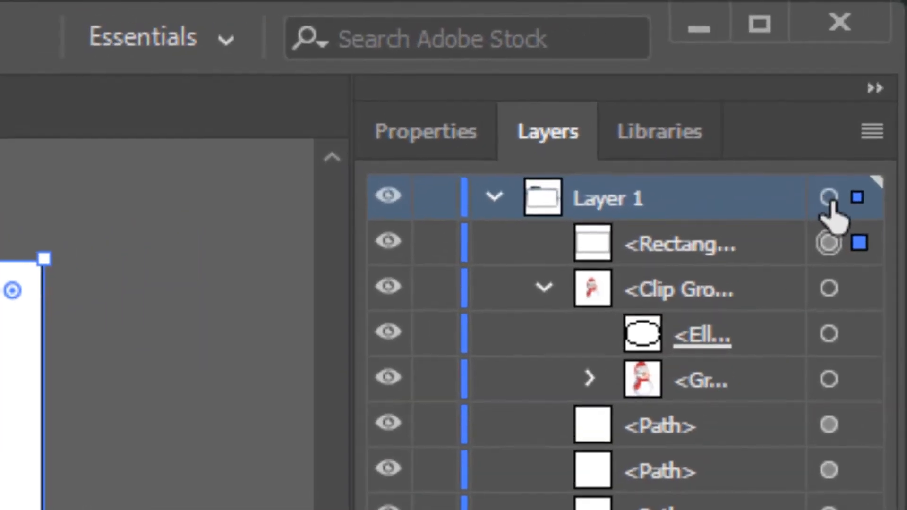
Select all contents of Layer 1 and make a clipping mask with the artboard rectangle
click(829, 197)
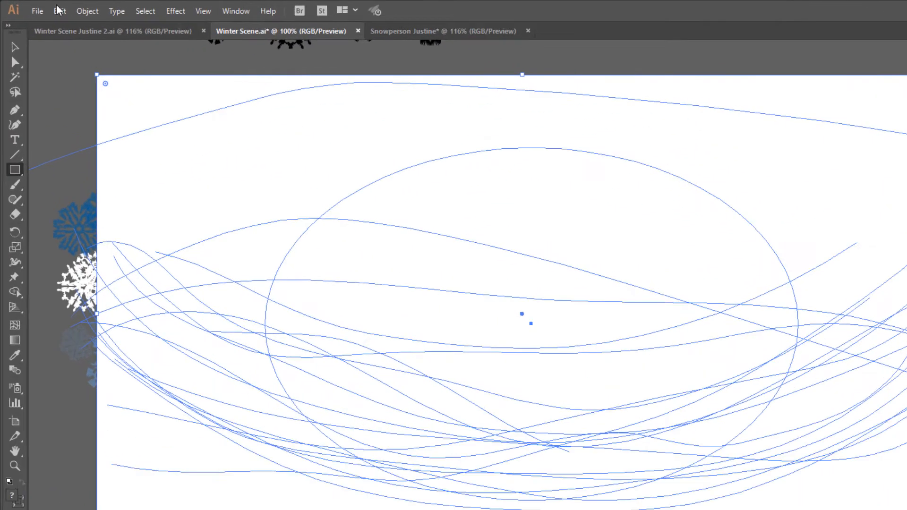
click(88, 11)
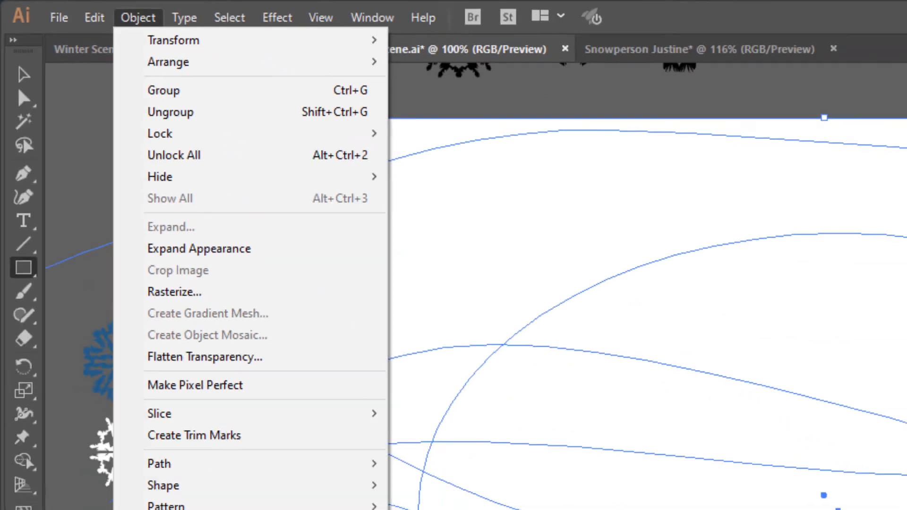
click(278, 467)
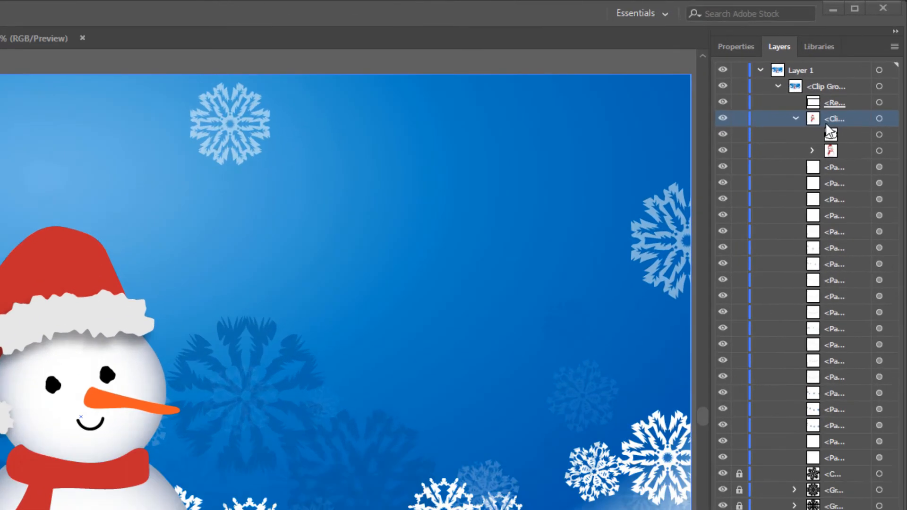
Move the snowperson clip group down the layer stack so several snowflake paths sit in front of it
click(834, 116)
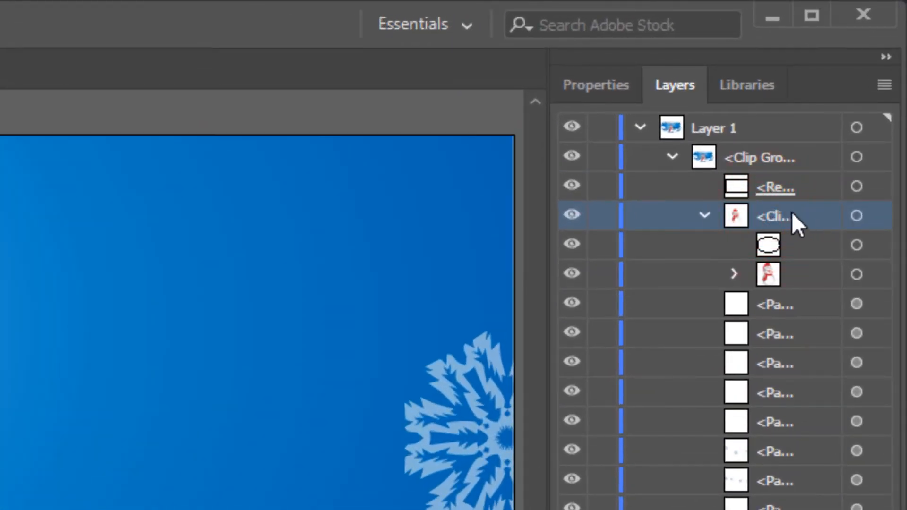
click(856, 217)
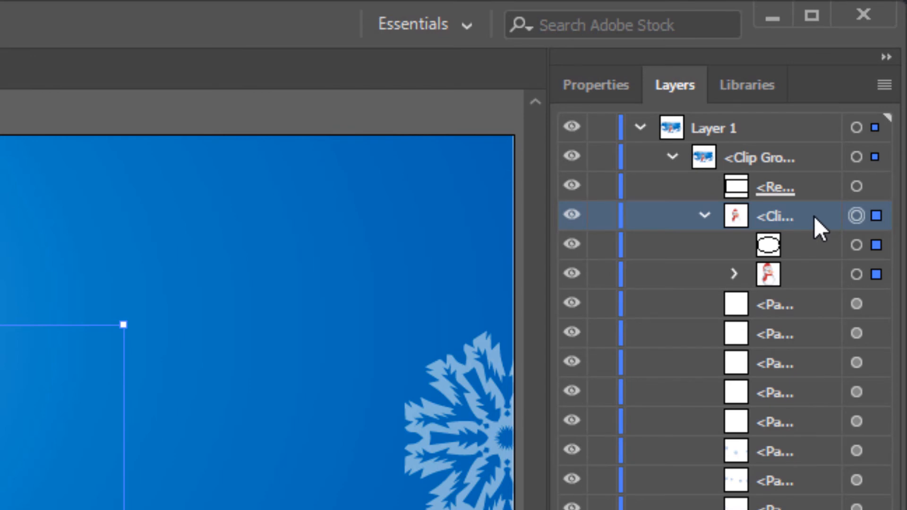
drag(804, 213, 792, 414)
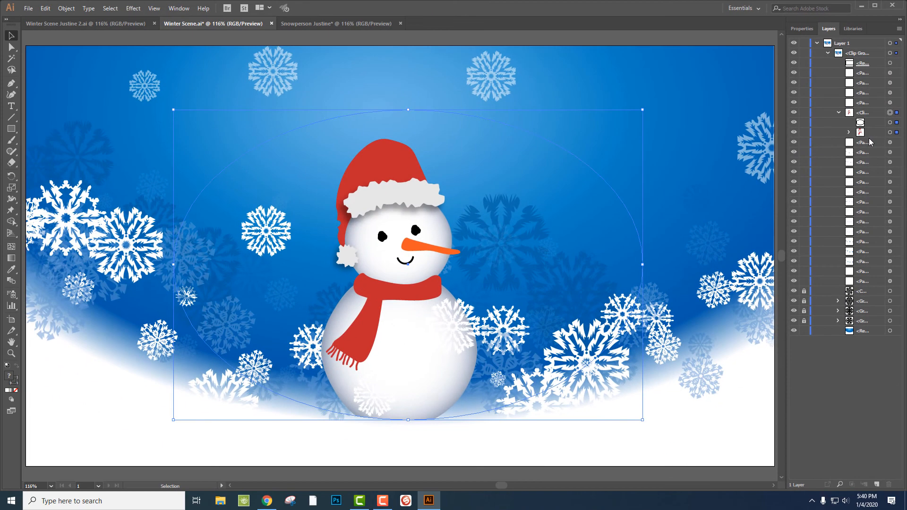
drag(871, 114, 871, 167)
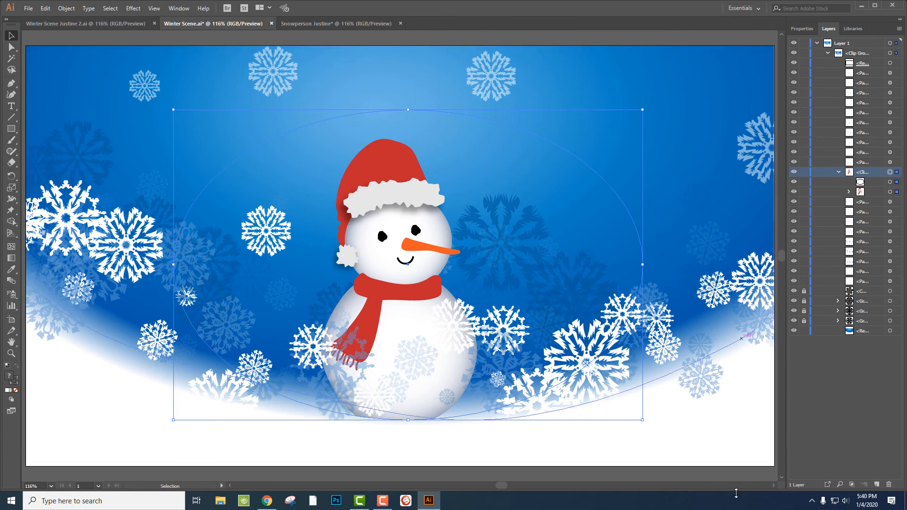
click(733, 474)
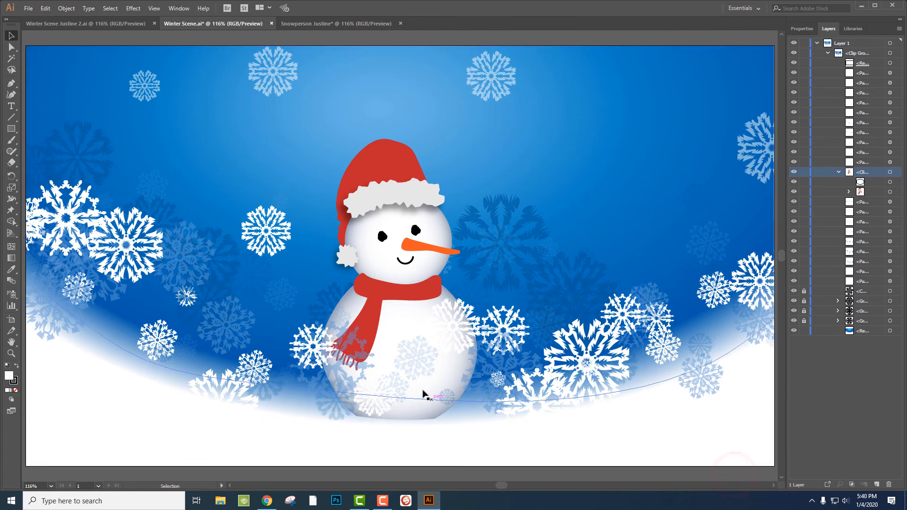